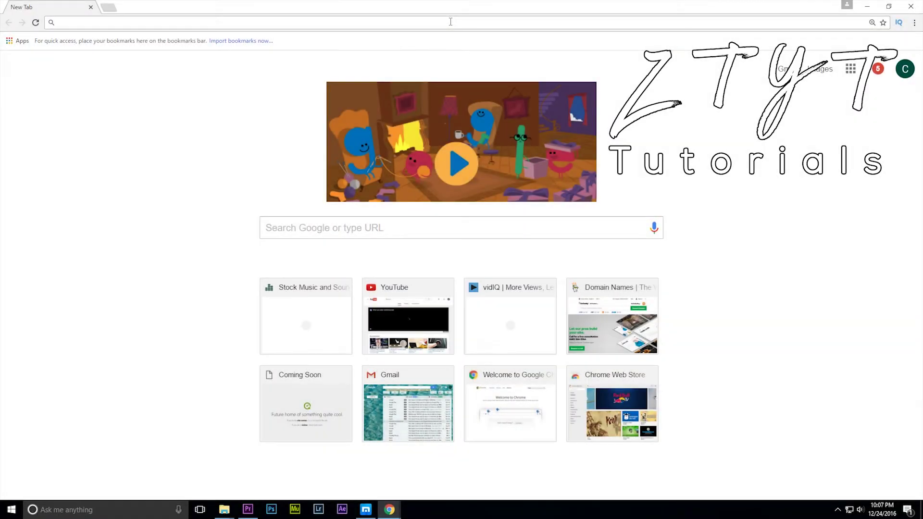
- Go to zencastr.com and open the pricing plans page
text(zencastr.com)
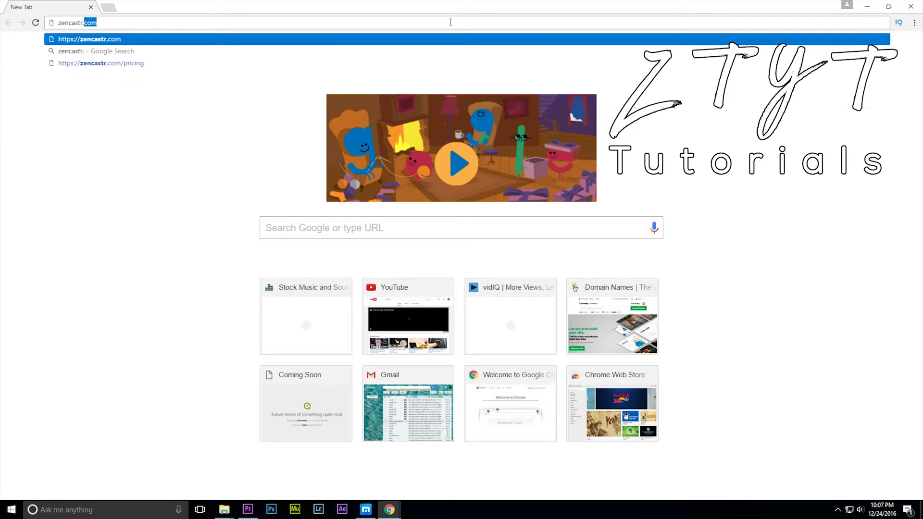
key(Return)
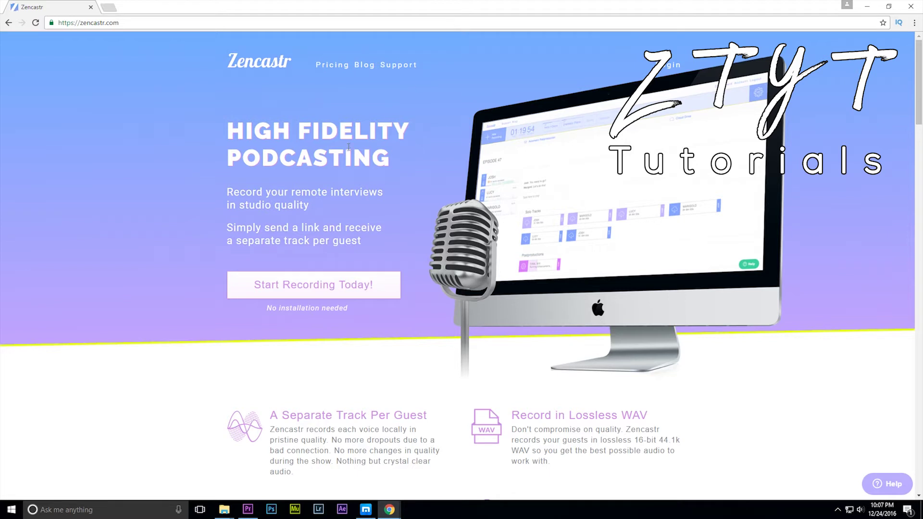
click(315, 292)
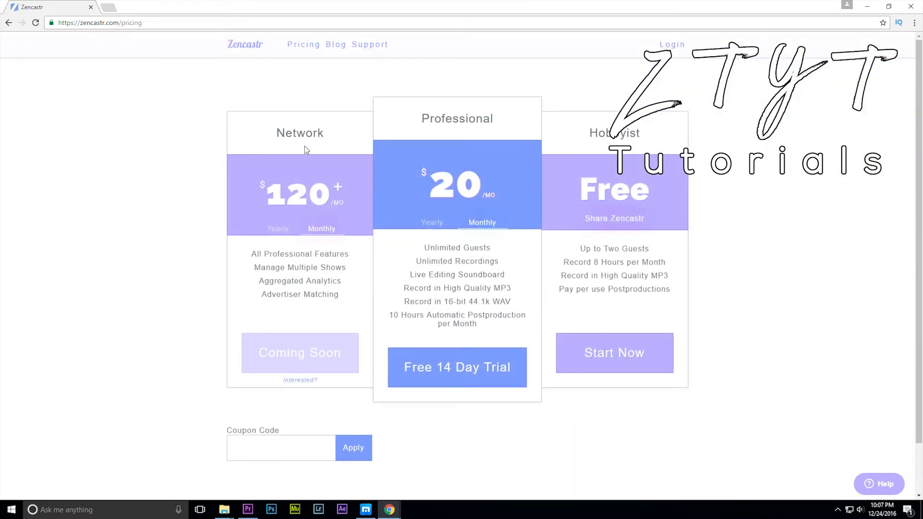
- Compare the Network, Professional and Hobbyist plans, then start the free Hobbyist plan
drag(272, 137, 490, 119)
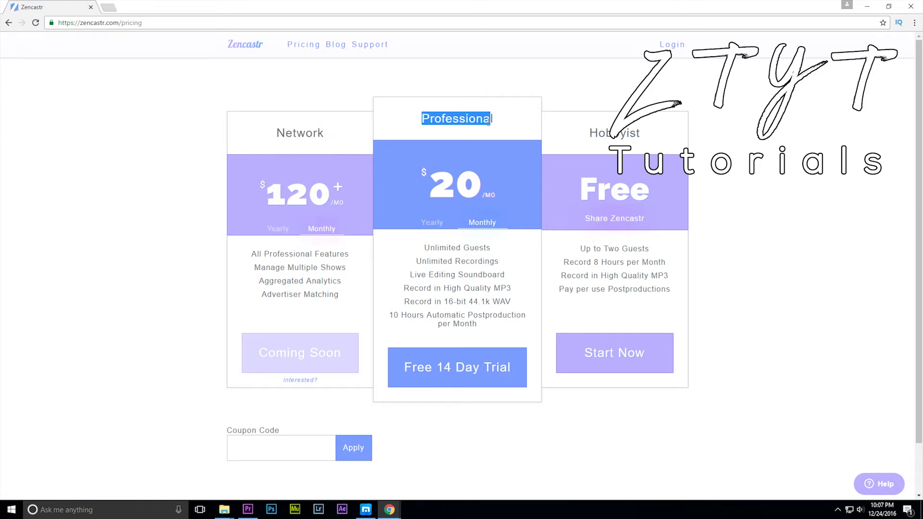
click(599, 137)
double_click(599, 137)
click(661, 138)
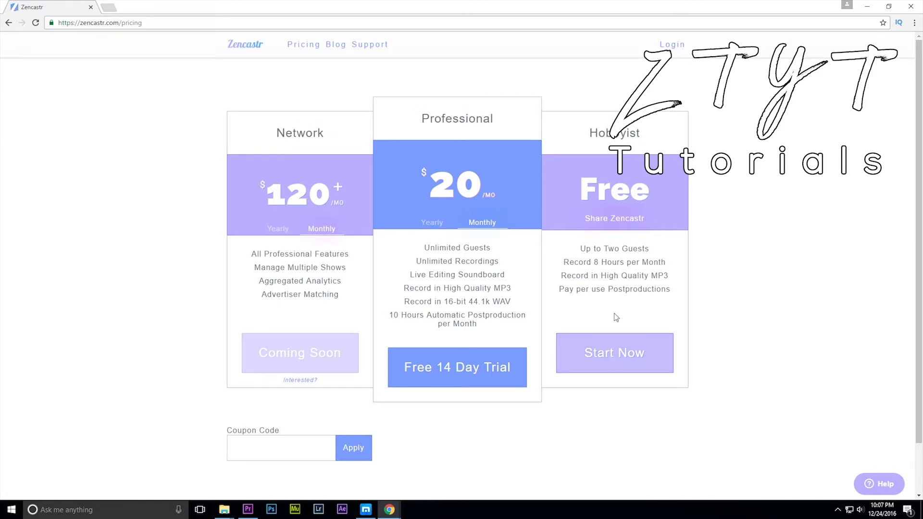
click(605, 373)
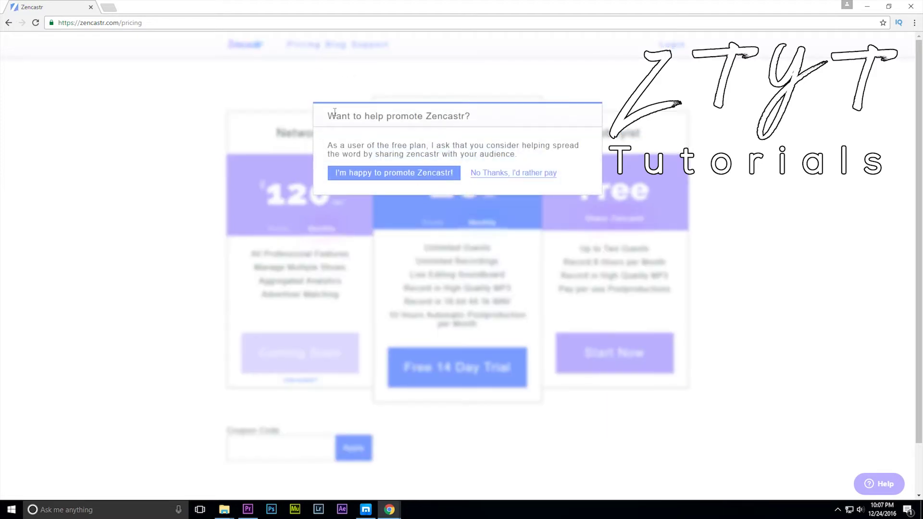
- Agree to promote Zencastr to bring up the sign-up form
drag(335, 112, 529, 157)
click(501, 172)
click(422, 175)
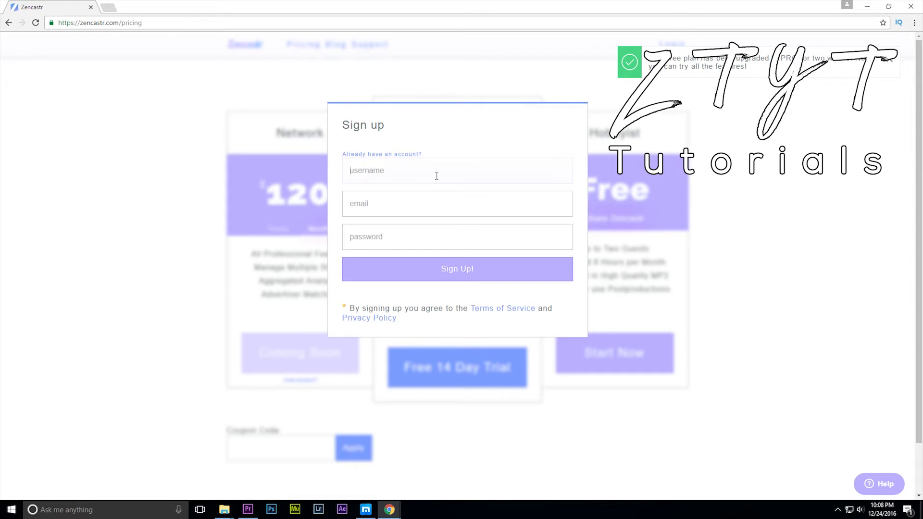
- Sign up with a username, the account e-mail address and a password
text(Veri)
key(BackSpace)
key(BackSpace)
key(BackSpace)
key(BackSpace)
text(Vizenex)
key(Tab)
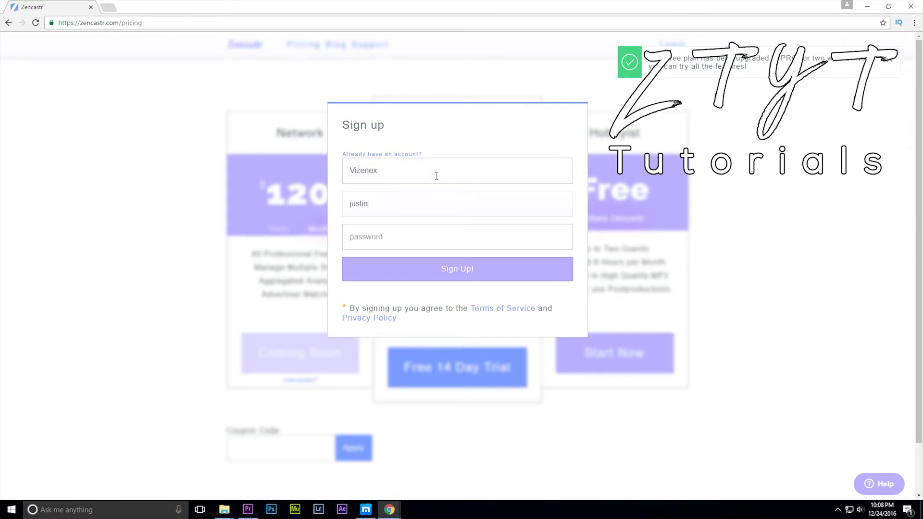
key(Tab)
text(p********)
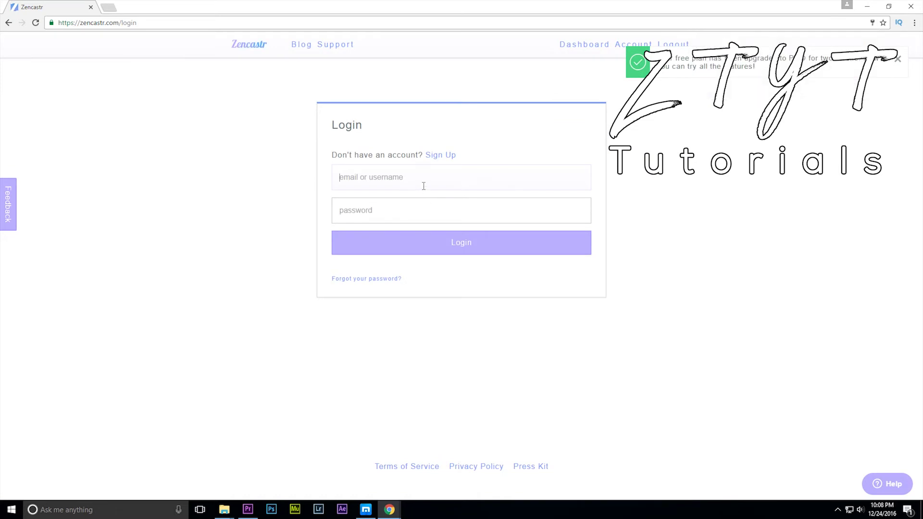
- Log in to the new Zencastr account with its username and password
text(Vizenex)
key(Tab)
text(*****)
key(Return)
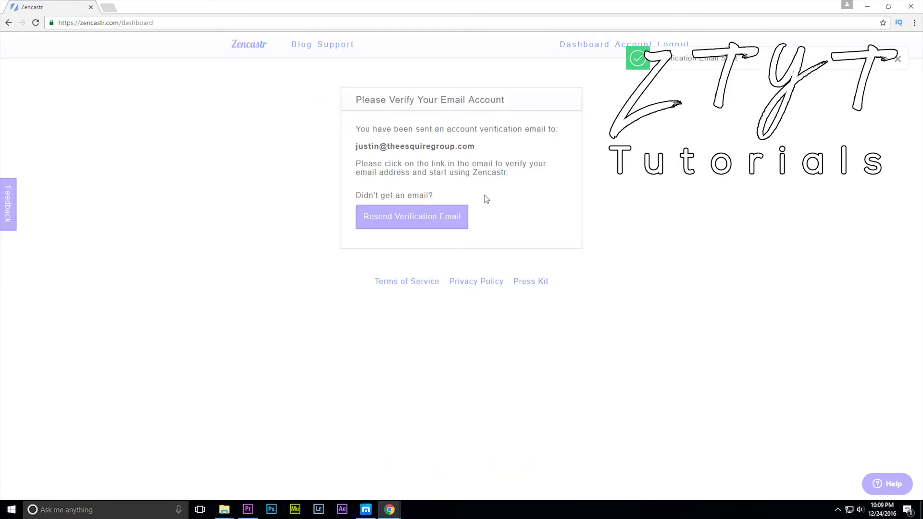
key(ctrl+t)
- Sign in to Zoho Mail with saved details and confirm the Zencastr email address
text(zoho)
key(Return)
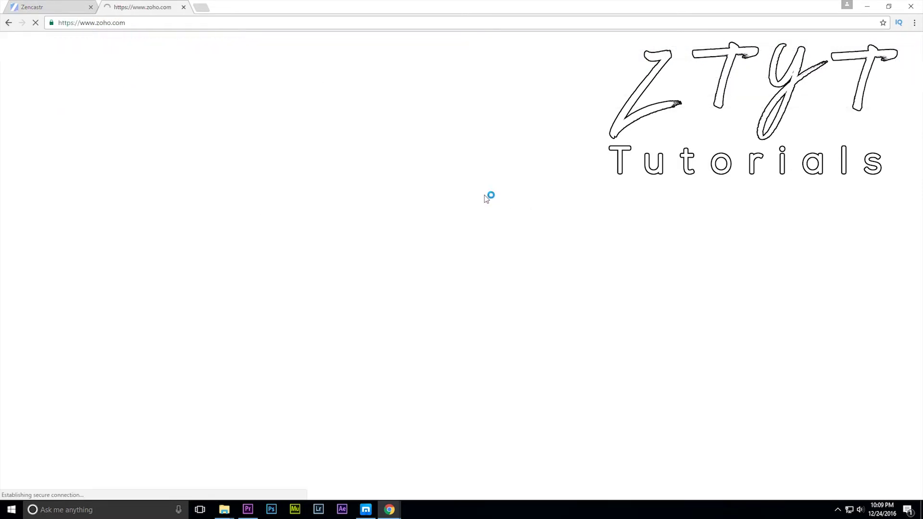
click(808, 49)
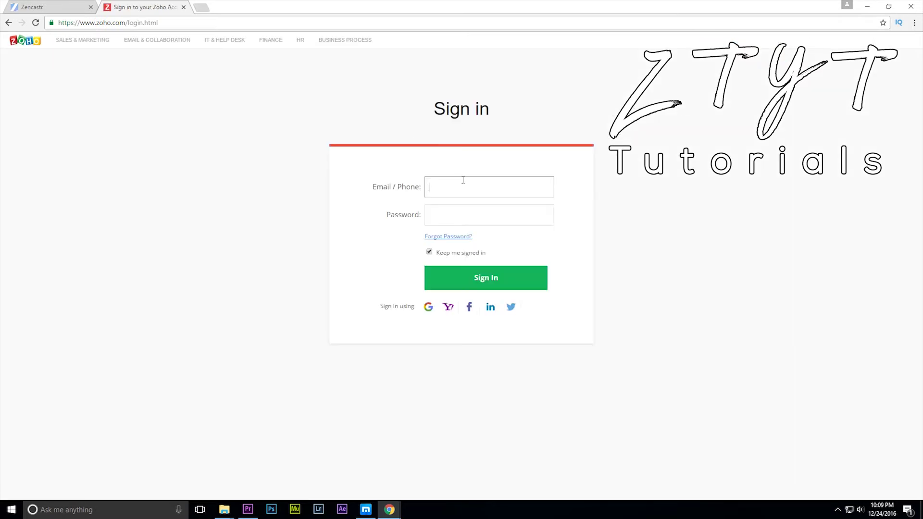
key(Down)
key(Return)
key(Return)
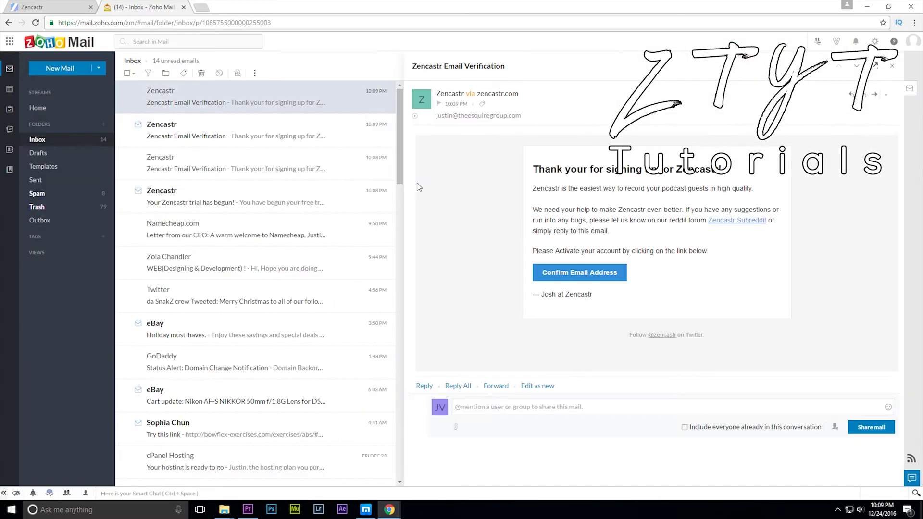
click(568, 274)
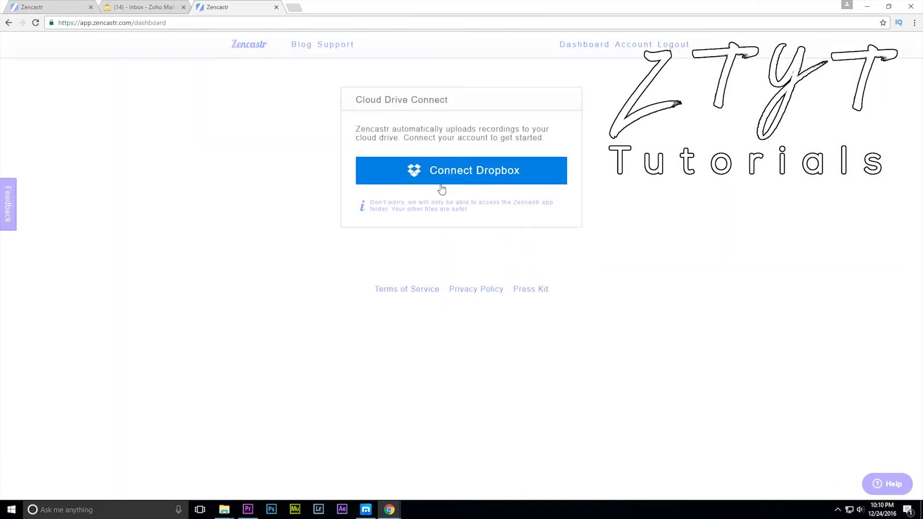
- Connect Dropbox as the cloud drive, signing in with saved Dropbox details
click(442, 188)
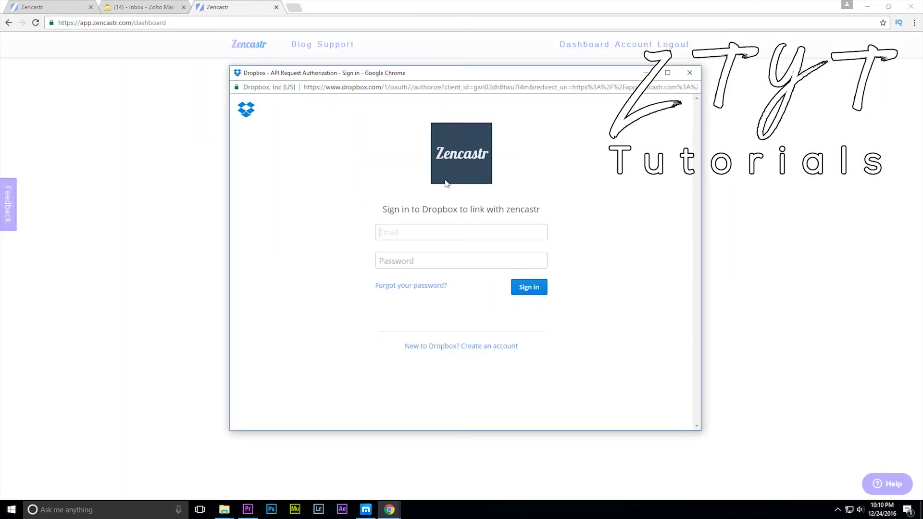
key(Down)
key(Return)
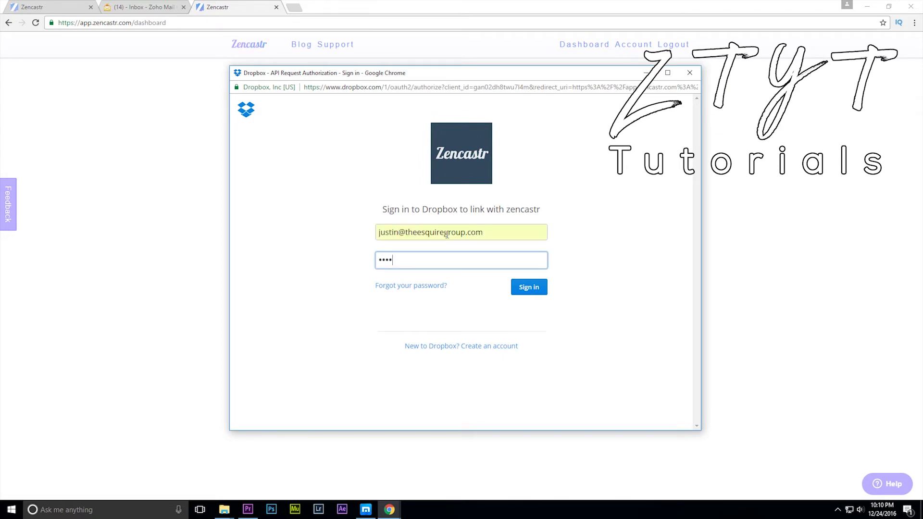
key(Return)
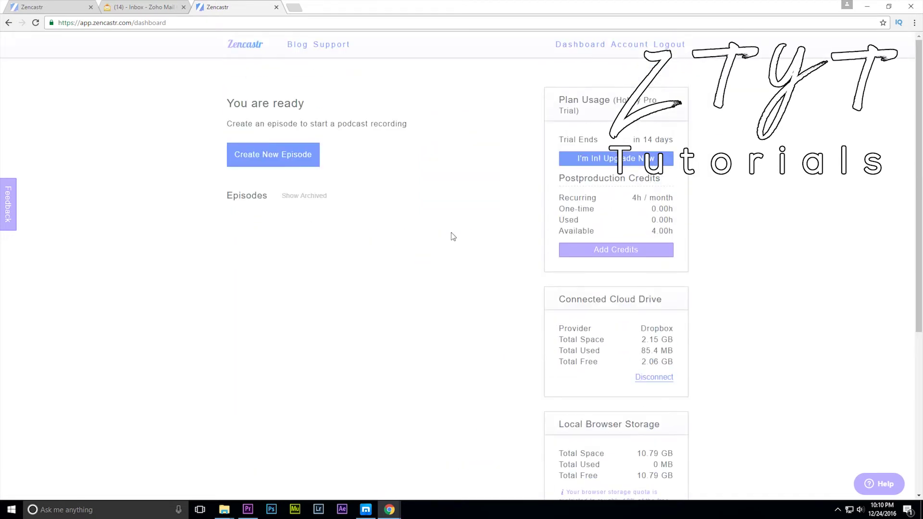
- Review the dashboard's 14-day trial end and storage panels, including Local Browser Storage
triple_click(605, 139)
click(690, 144)
scroll(480, 279, down, 1)
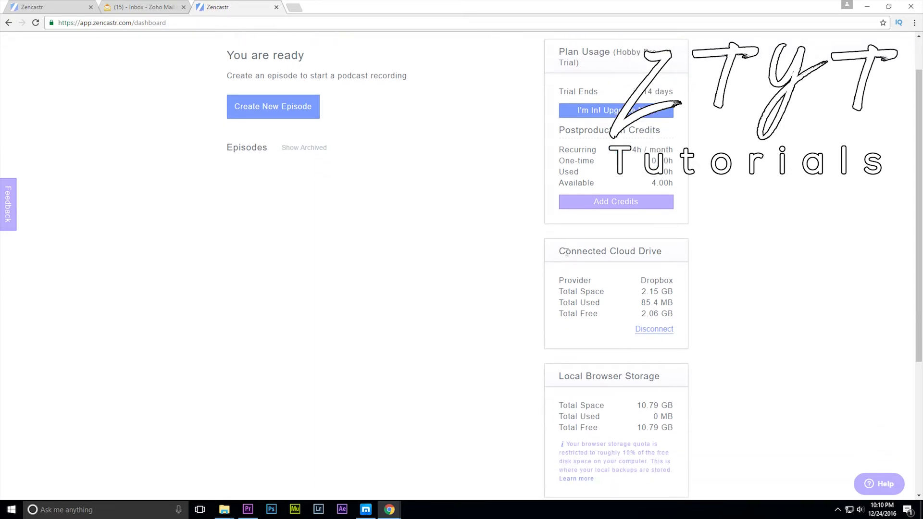
drag(567, 251, 705, 255)
click(705, 255)
scroll(705, 257, down, 4)
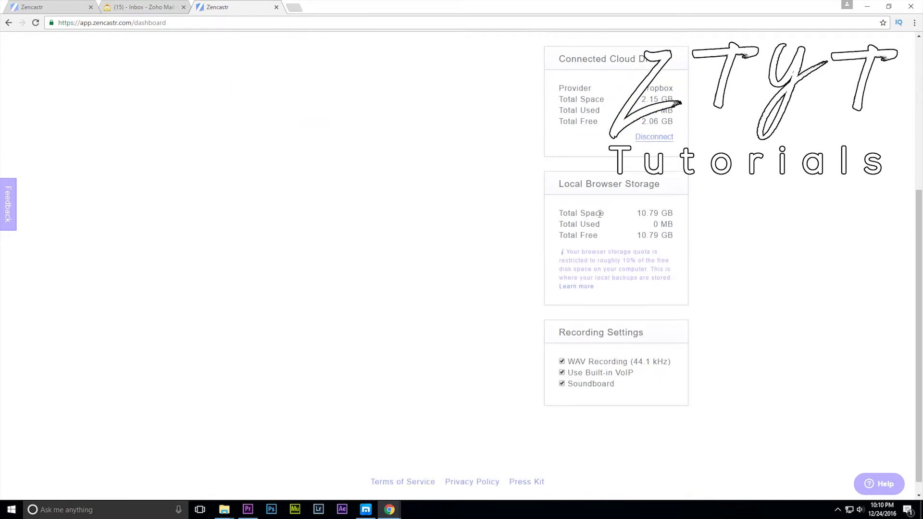
drag(554, 184, 663, 185)
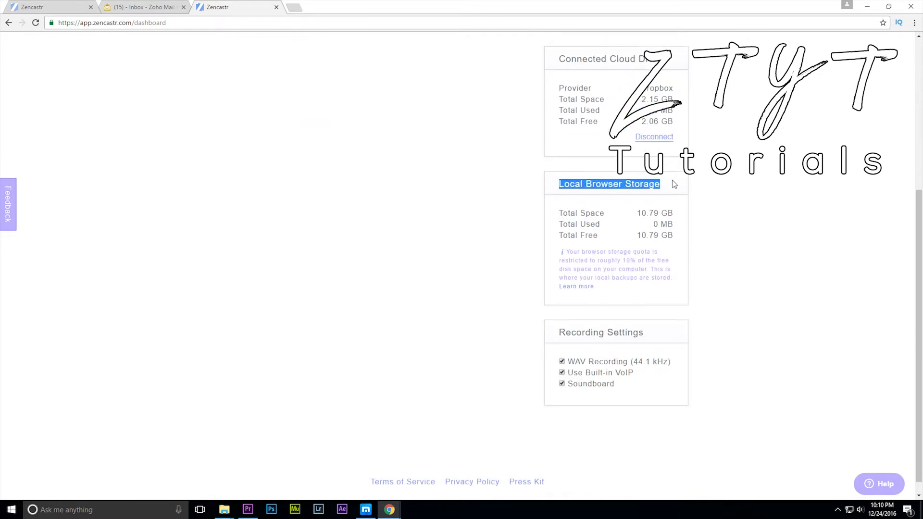
click(674, 185)
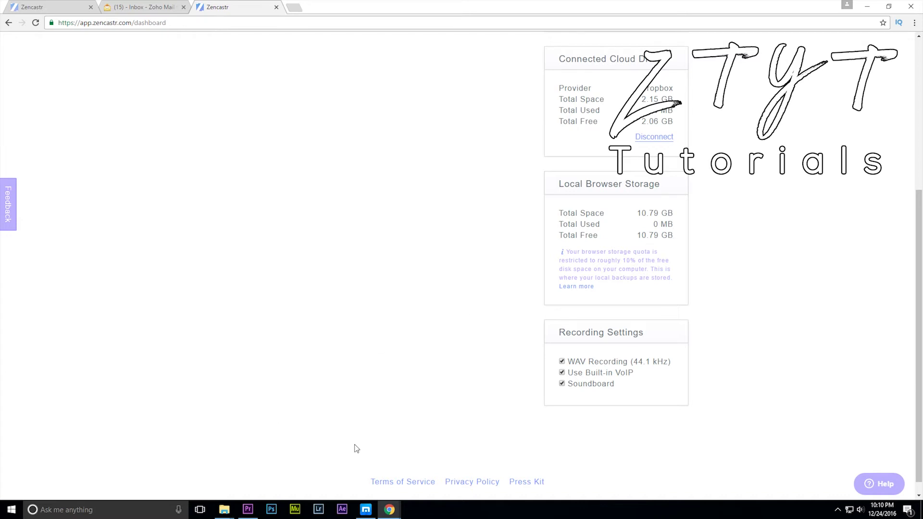
scroll(337, 365, up, 5)
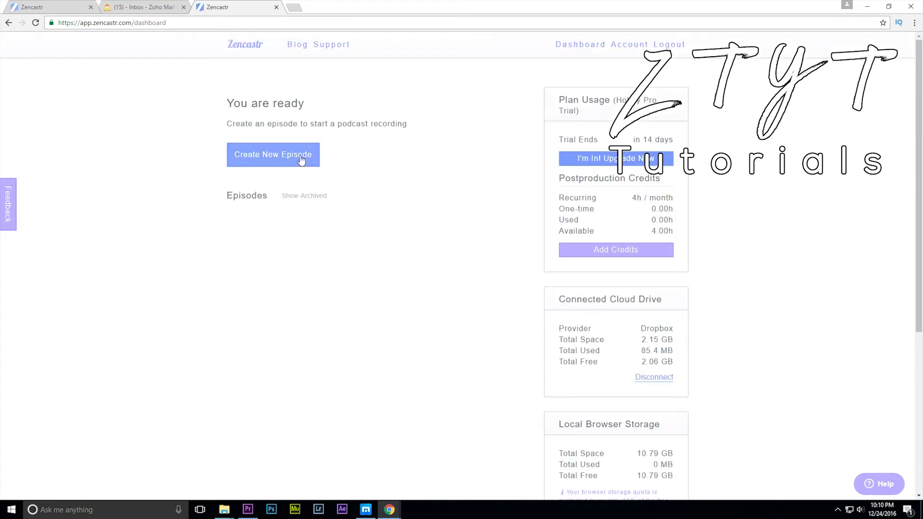
click(298, 158)
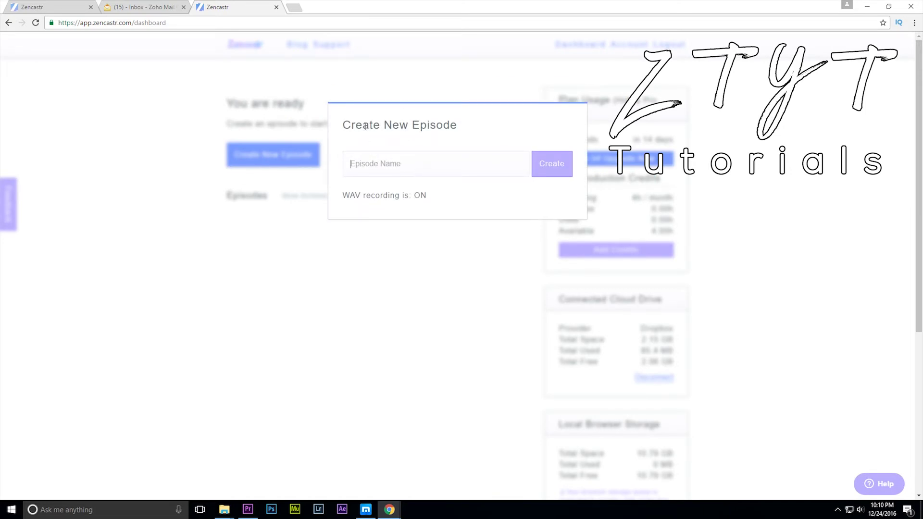
drag(365, 126, 475, 138)
click(470, 149)
click(469, 161)
text(Gaming)
key(ctrl+a)
text(Gaming)
click(553, 166)
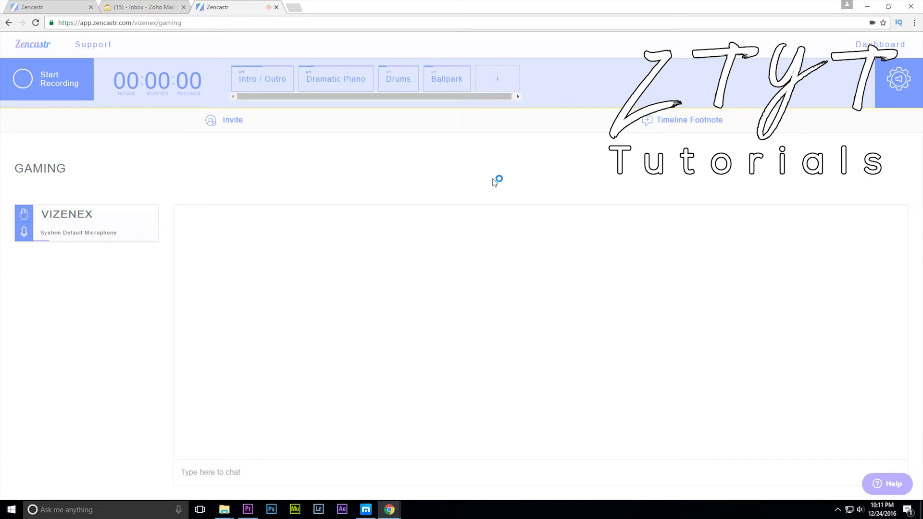
drag(40, 216, 99, 213)
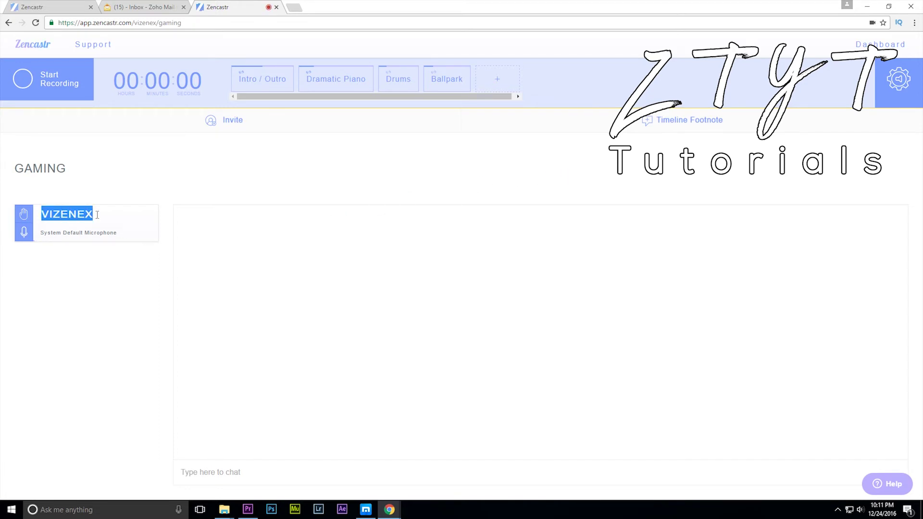
click(98, 214)
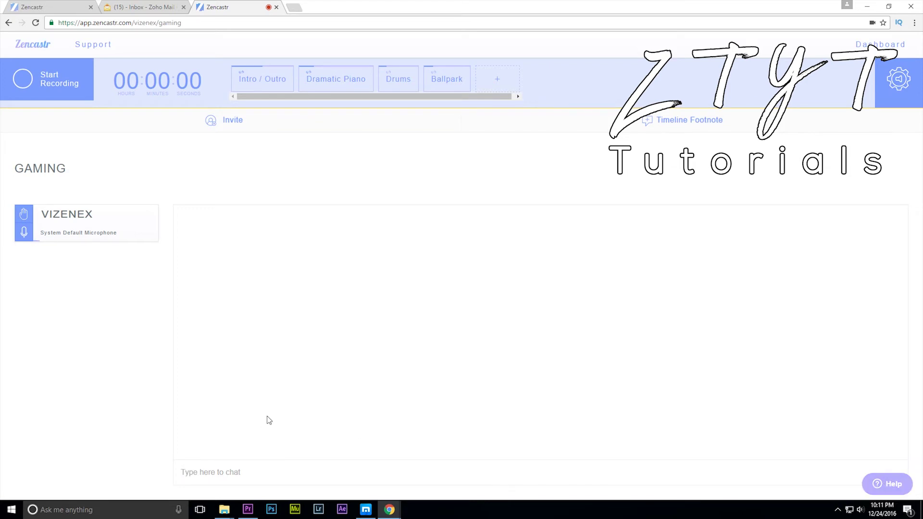
click(235, 125)
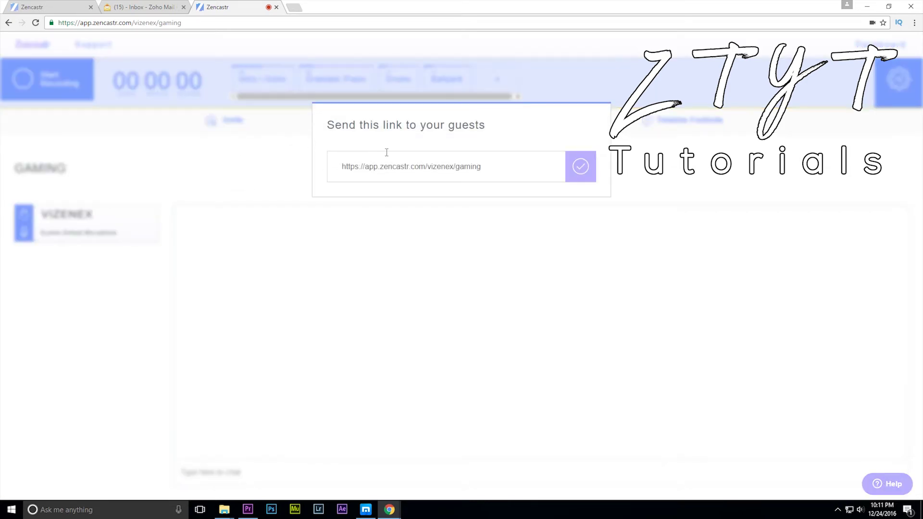
- Select and copy the gaming room's guest invite link, closing the invite box
click(397, 166)
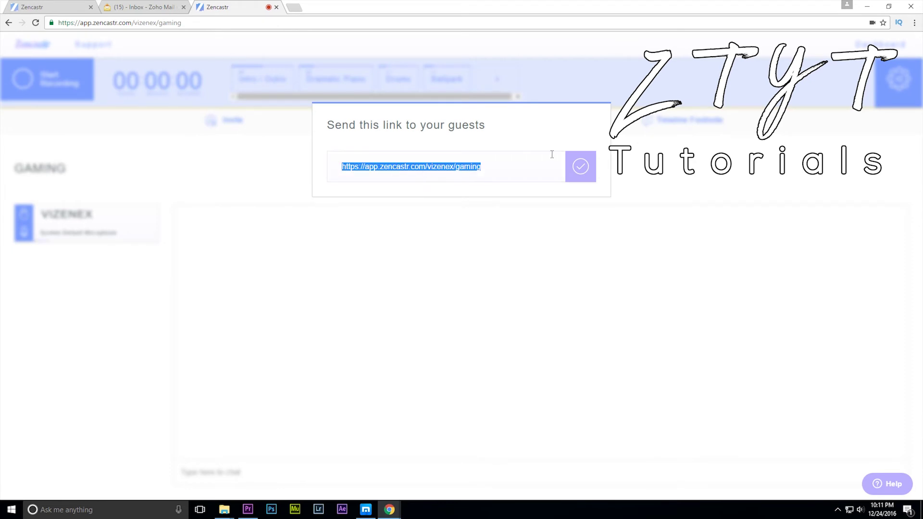
click(584, 170)
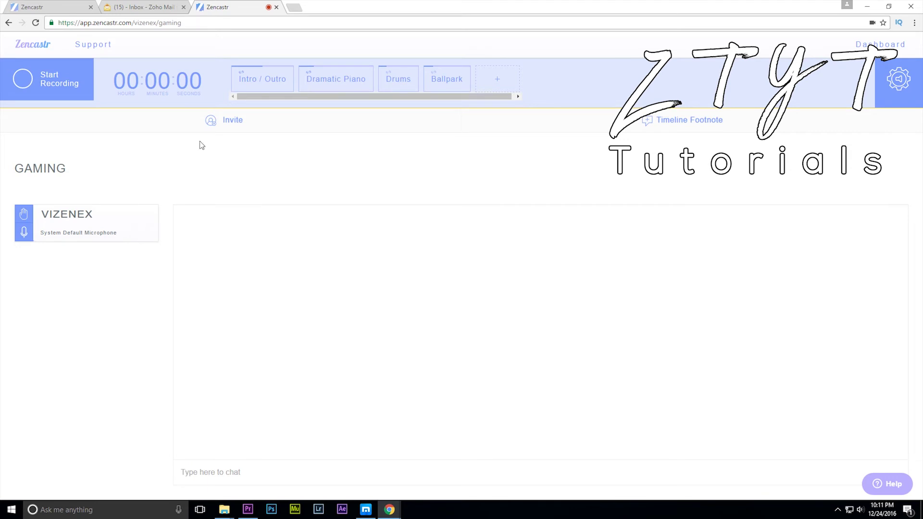
- Preview the Intro / Outro, Dramatic Piano, Drums and Ballpark clips, raising system volume to 70
click(273, 83)
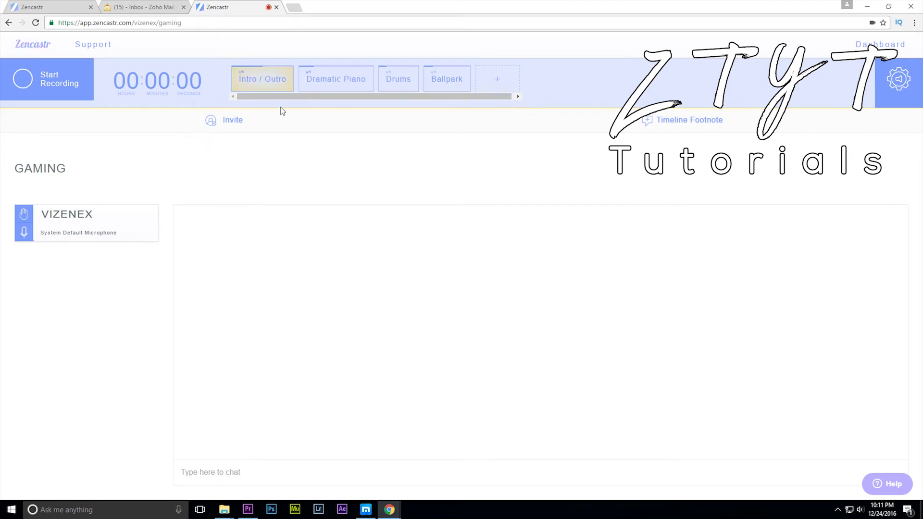
key(XF86AudioRaiseVolume)
key(XF86AudioRaiseVolume)
key(XF86AudioRaiseVolume)
key(XF86AudioRaiseVolume)
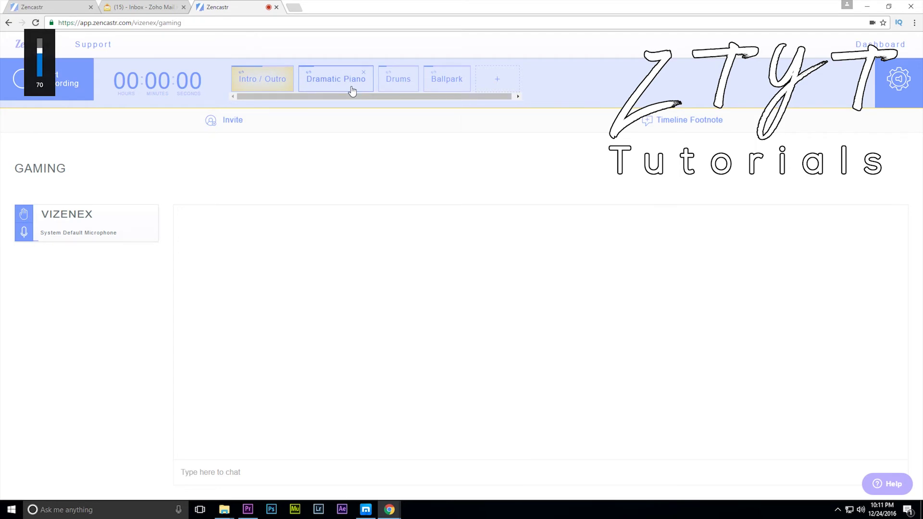
click(352, 89)
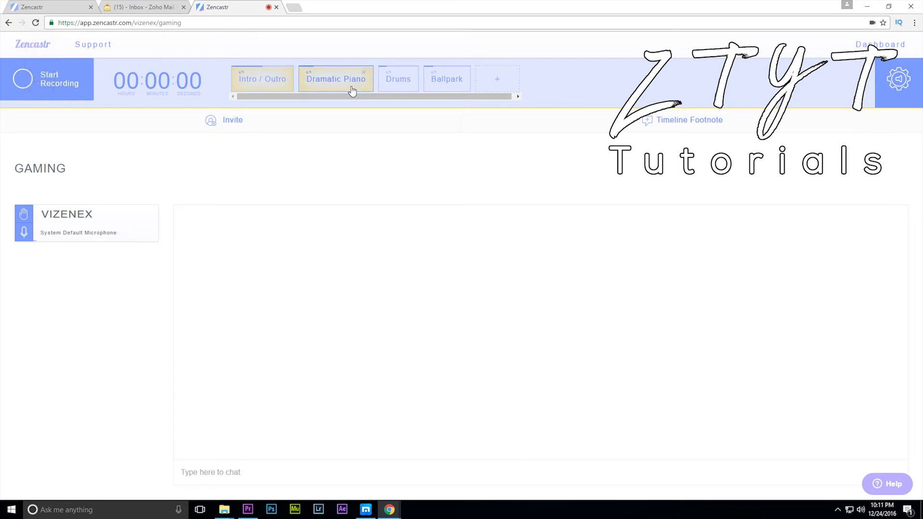
click(396, 84)
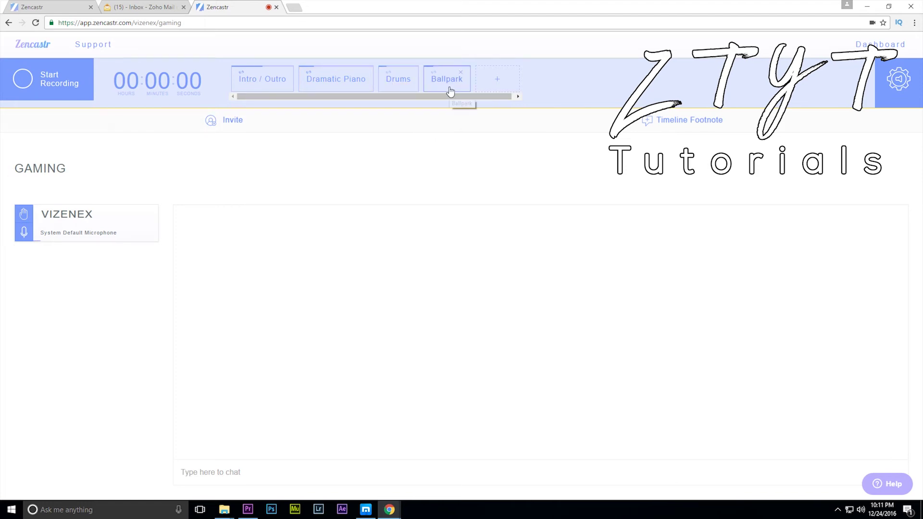
click(405, 87)
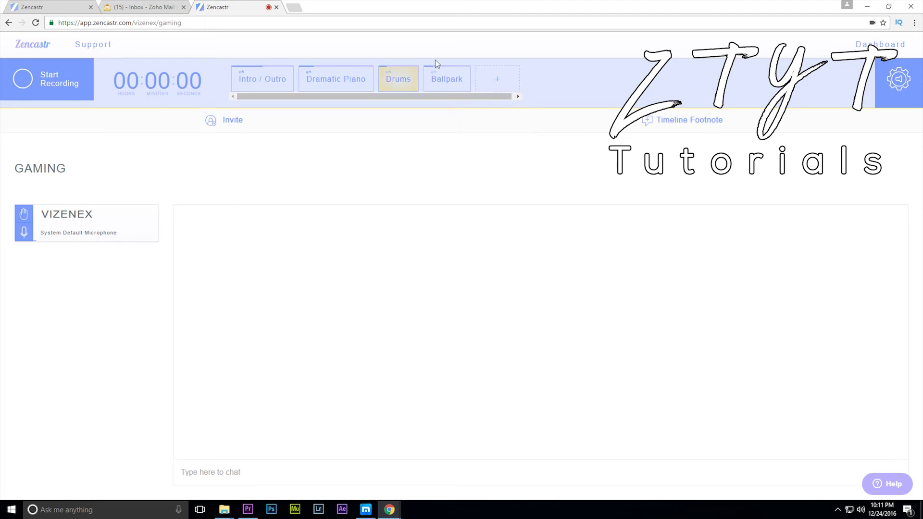
click(406, 86)
click(453, 86)
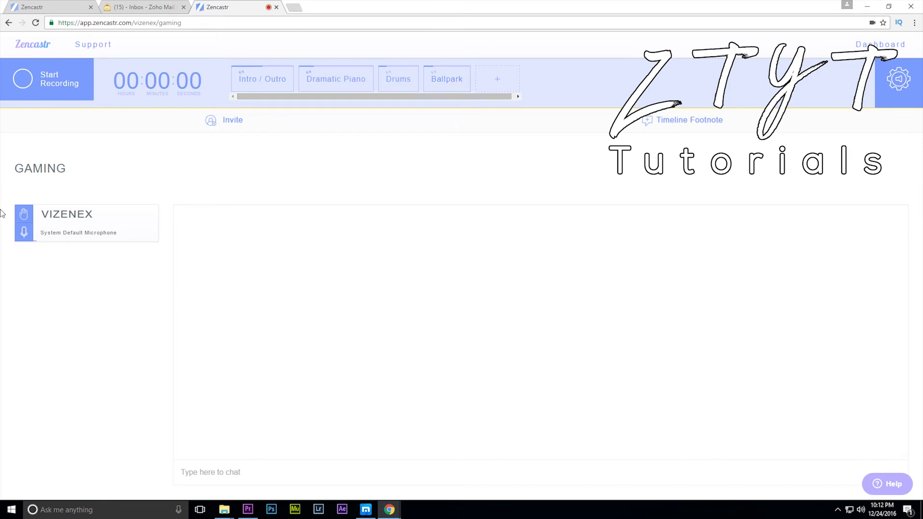
right_click(65, 252)
click(235, 351)
- Start recording and play Ballpark, Drums, Dramatic Piano and Intro / Outro into it
click(47, 79)
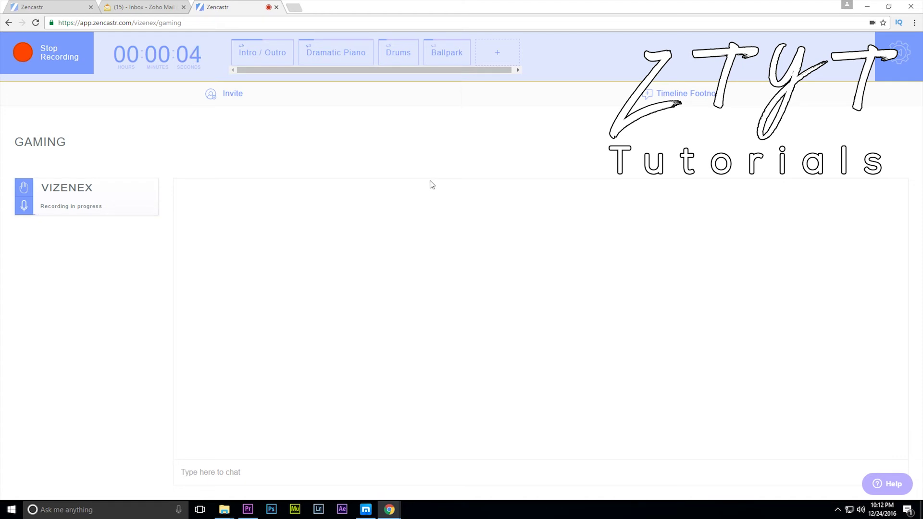
click(454, 60)
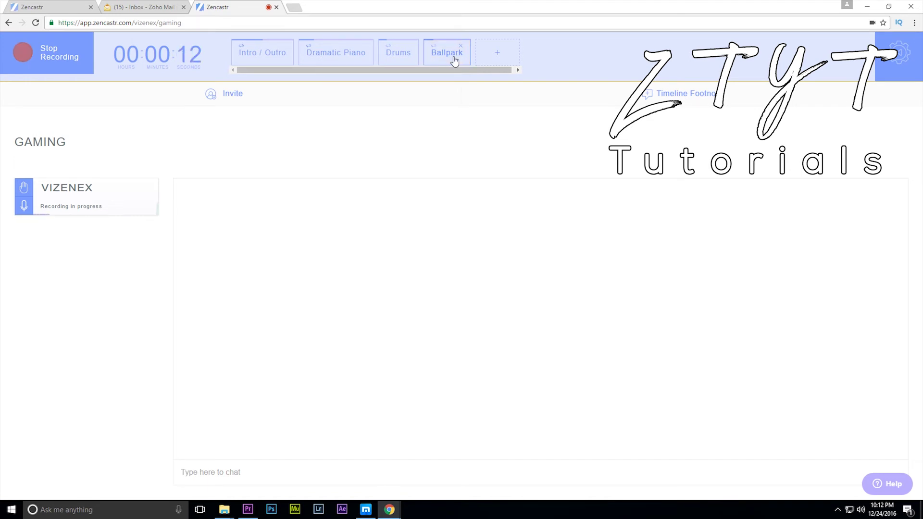
click(390, 55)
click(351, 57)
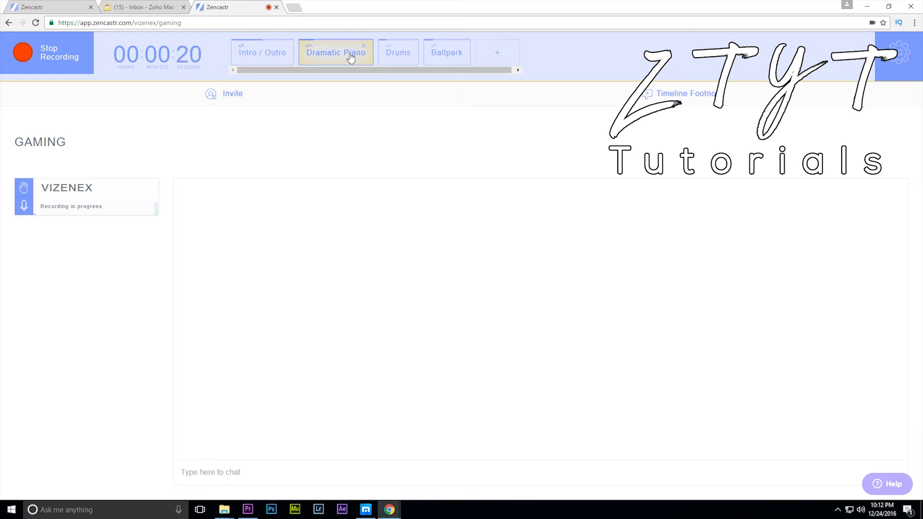
click(339, 58)
click(259, 63)
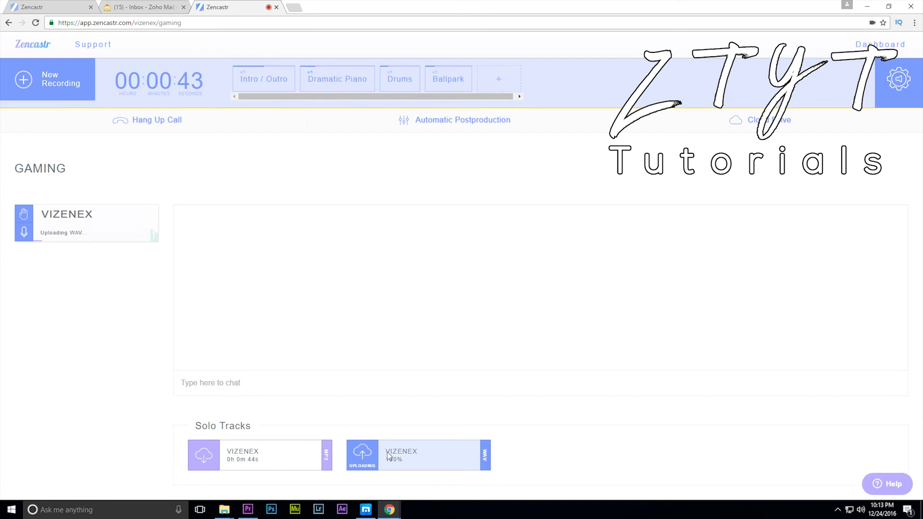
- Dismiss the recording-finished message and download the MP3 solo track
click(540, 449)
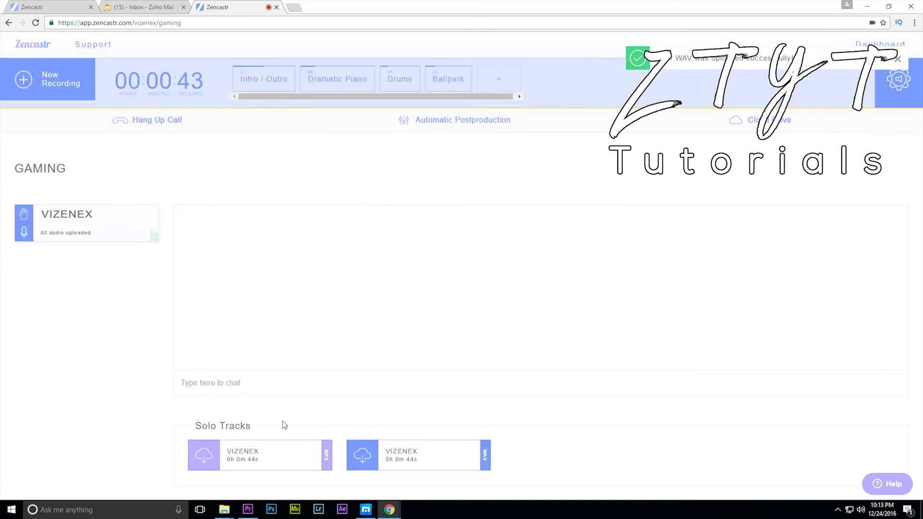
click(212, 454)
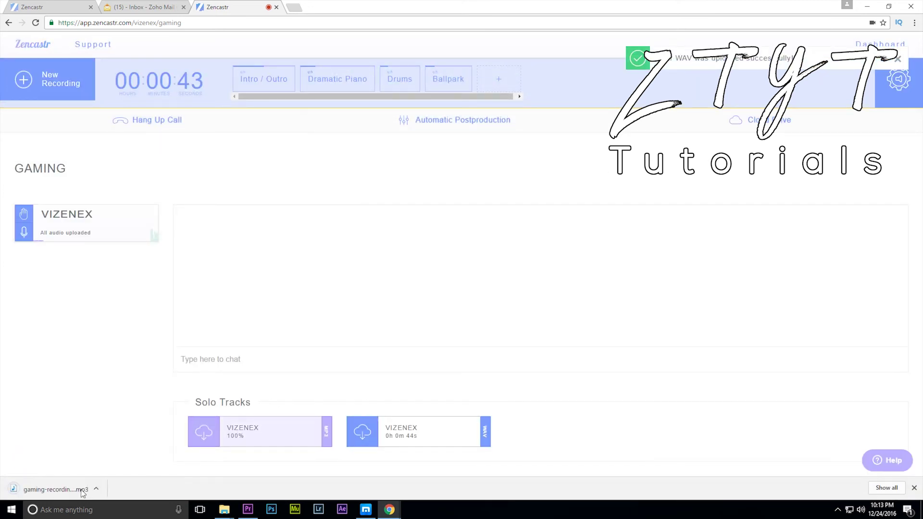
- Play the downloaded MP3 in the media player, then close the player
click(95, 483)
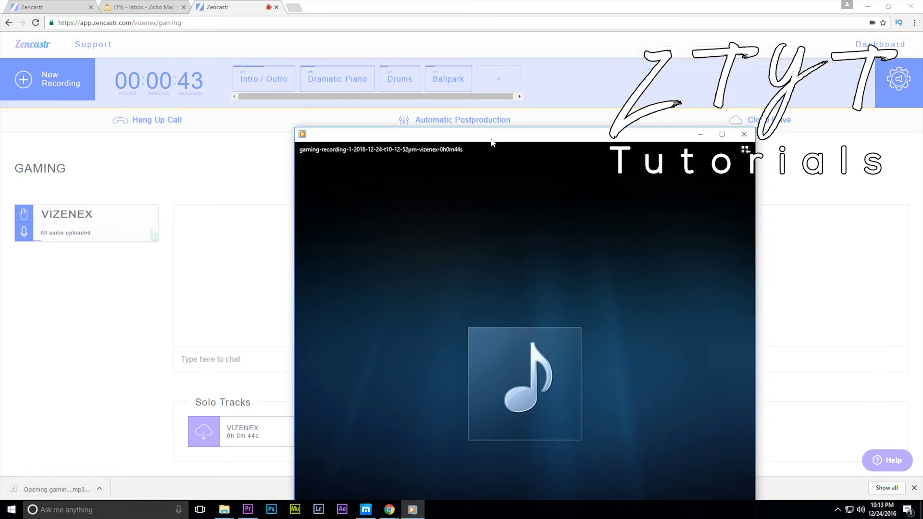
key(alt+F4)
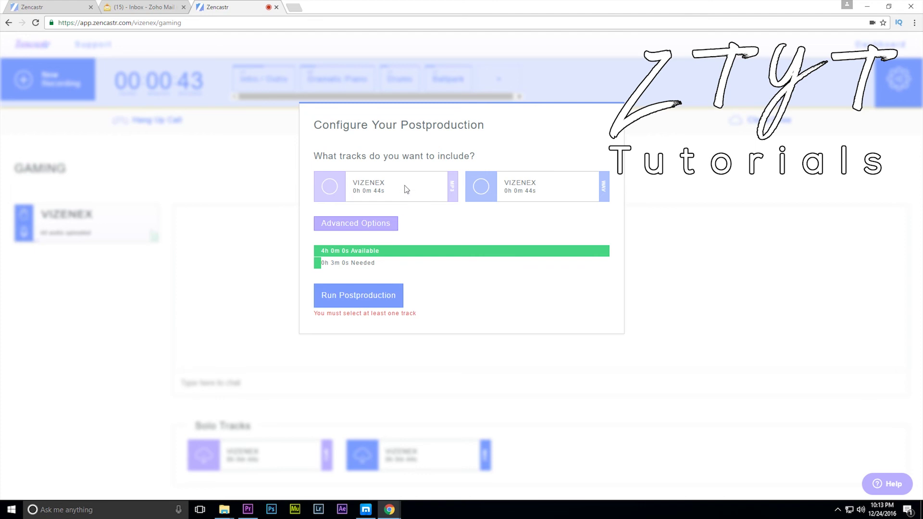
- Run automatic postproduction on the WAV track and download the FINAL MIX zip
click(481, 189)
click(354, 301)
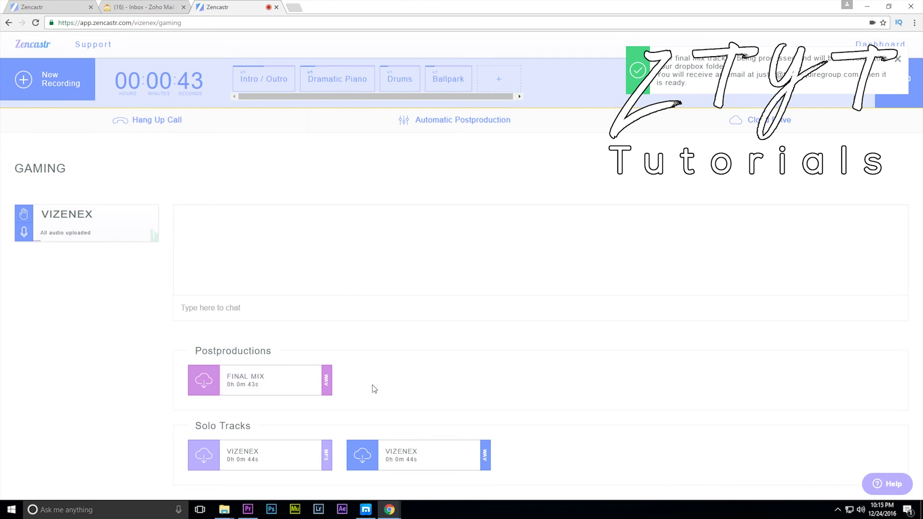
click(202, 382)
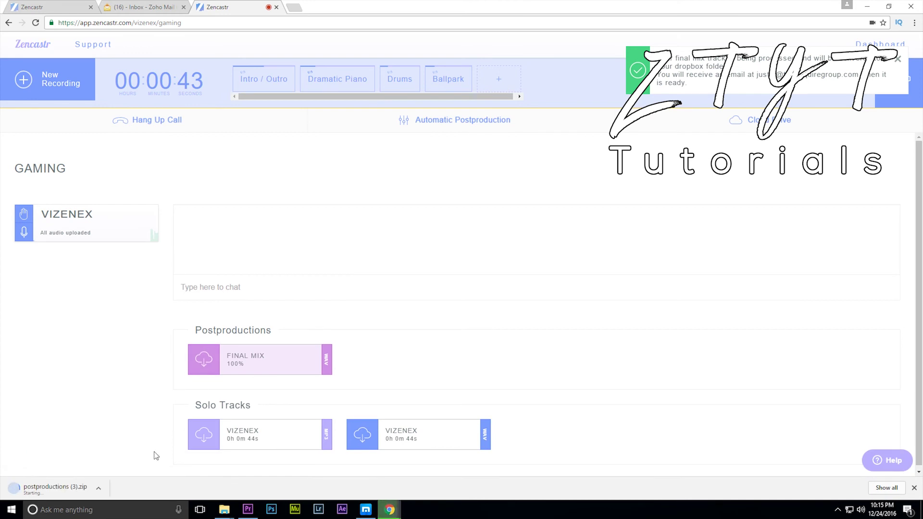
- Open postproductions (3).zip in WinRAR, check its single 613,686-byte final-mix MP3, then close WinRAR
click(81, 491)
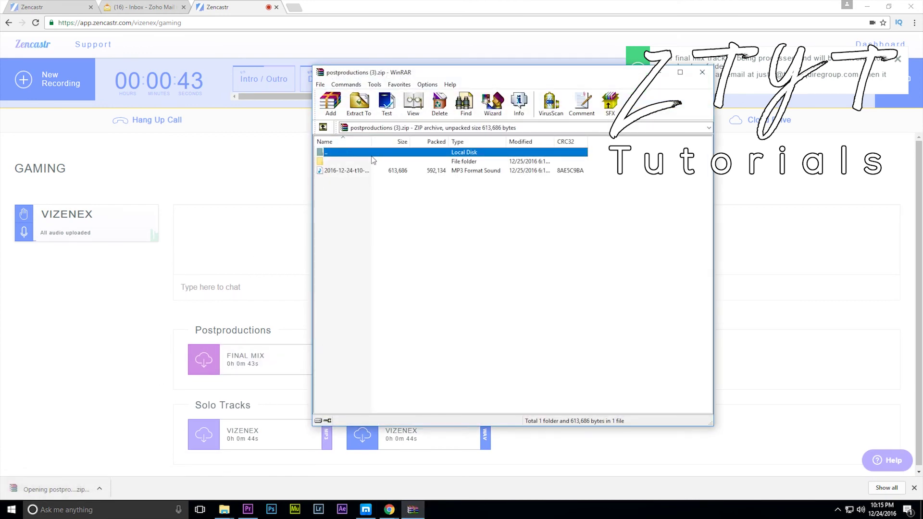
click(368, 173)
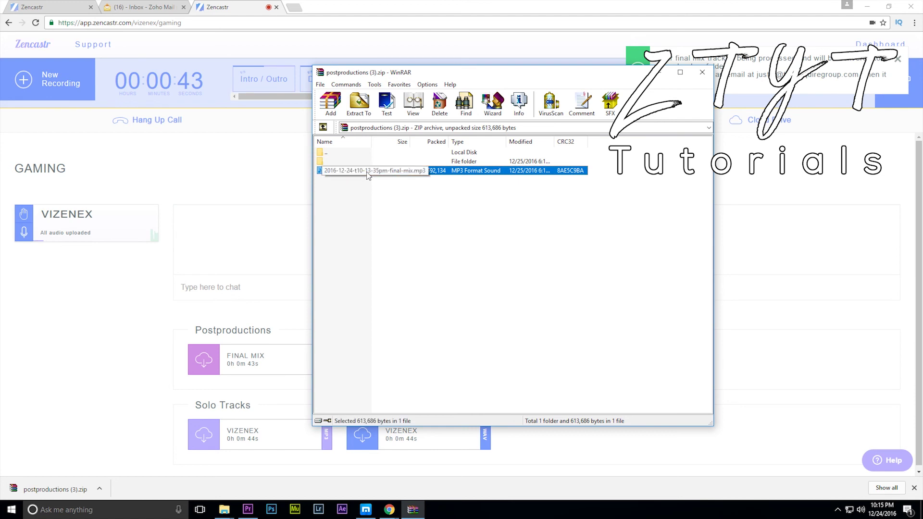
click(308, 196)
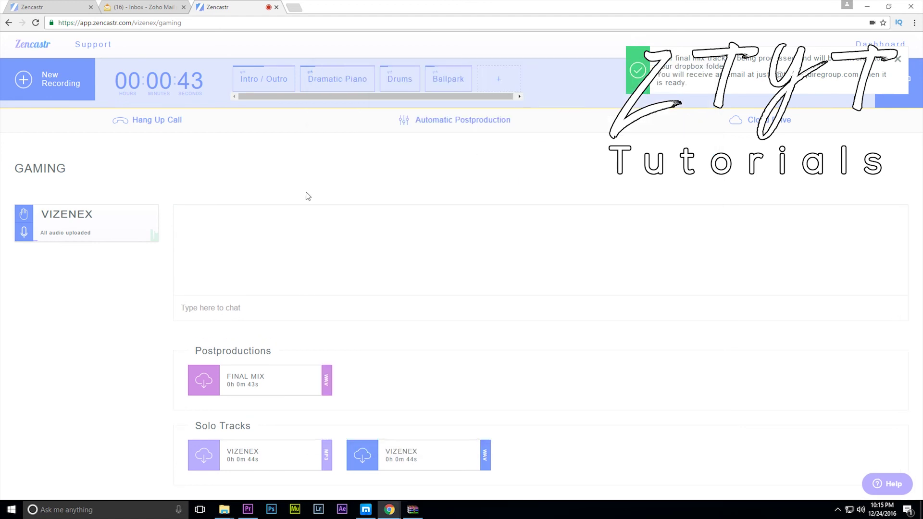